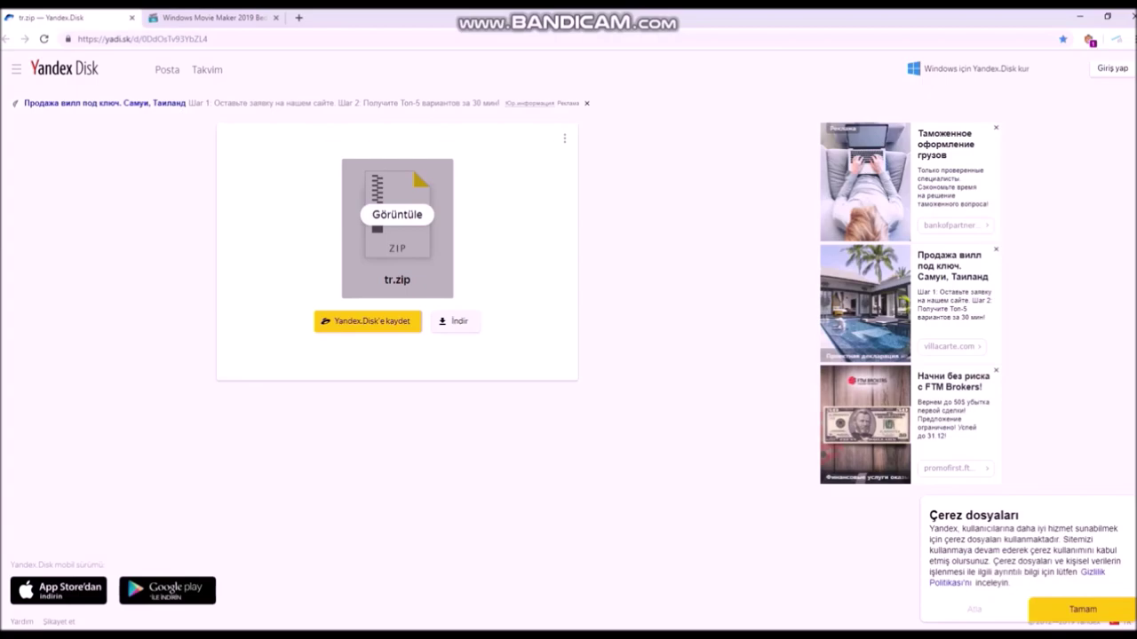
- Run the Windows Movie Maker installer from the desktop with English as the setup language
click(1080, 17)
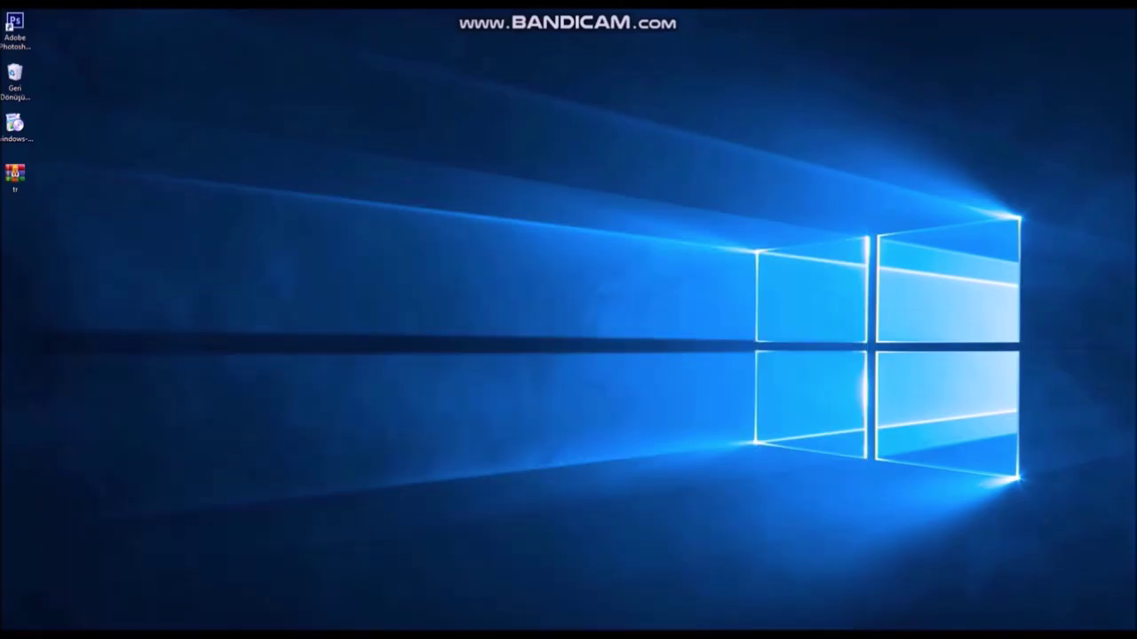
click(14, 124)
right_click(18, 131)
click(40, 140)
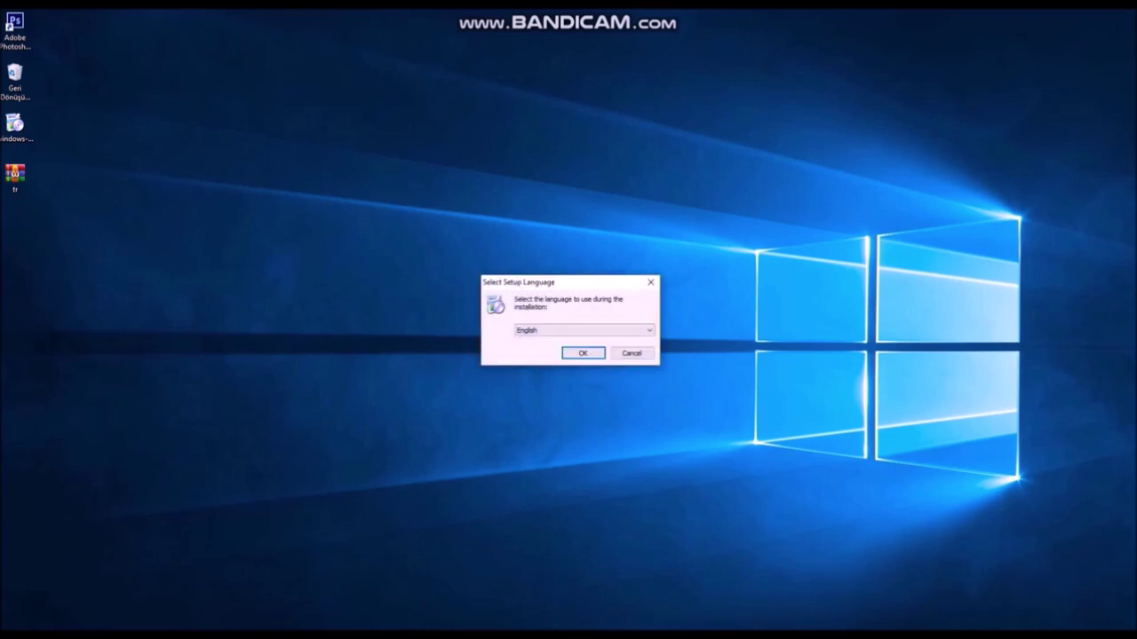
click(582, 353)
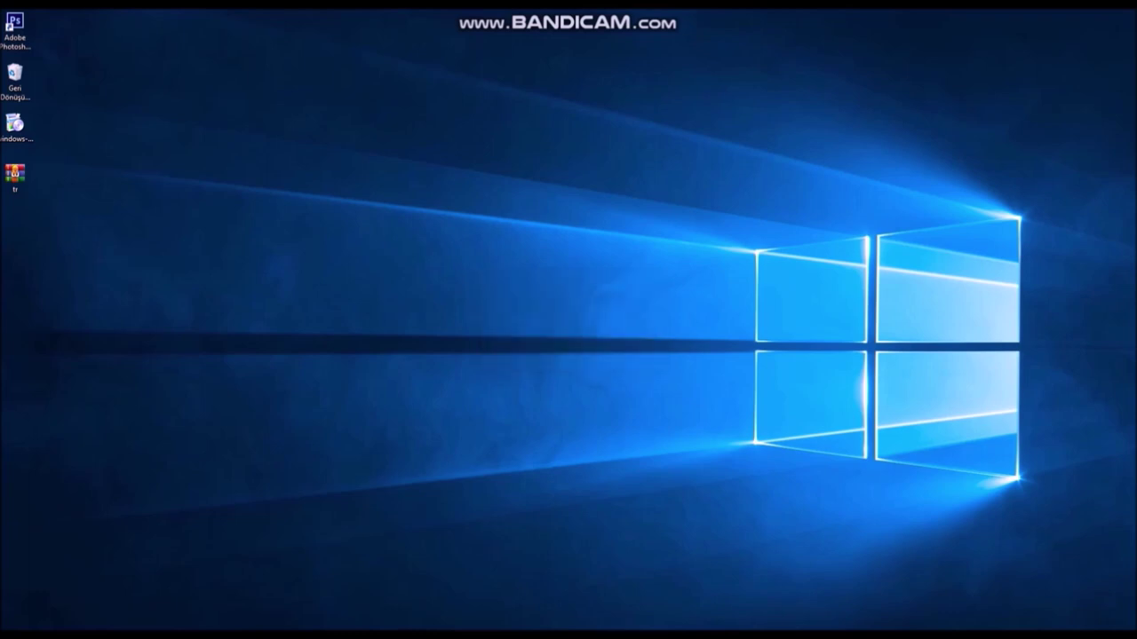
- Accept the license agreement, install Windows Movie Maker, and finish setup without launching the program
key(Return)
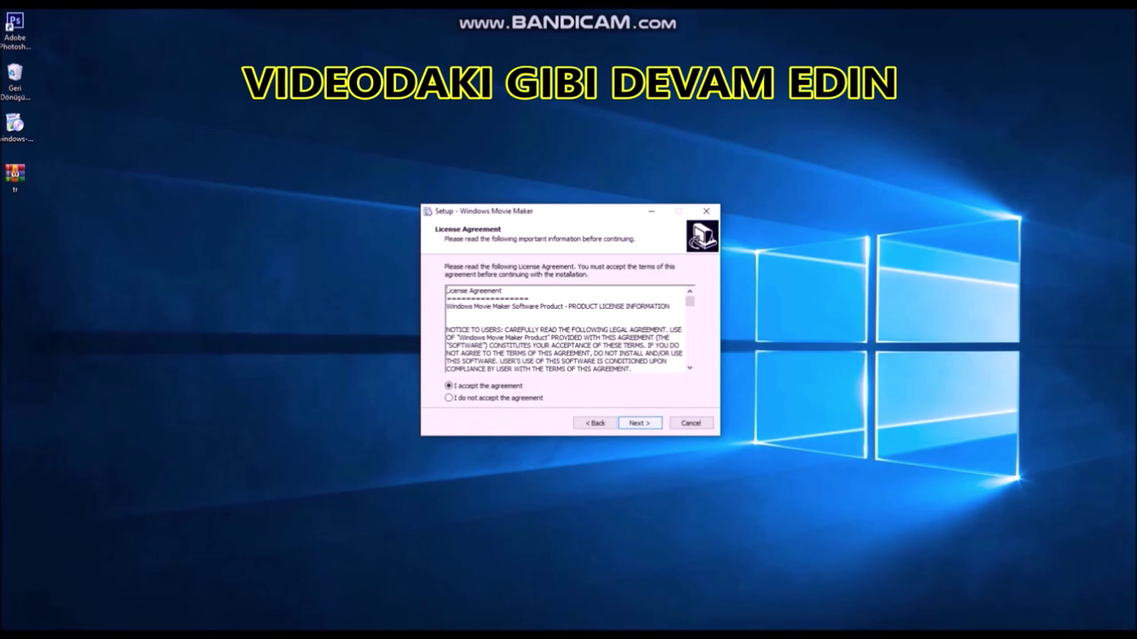
key(Return)
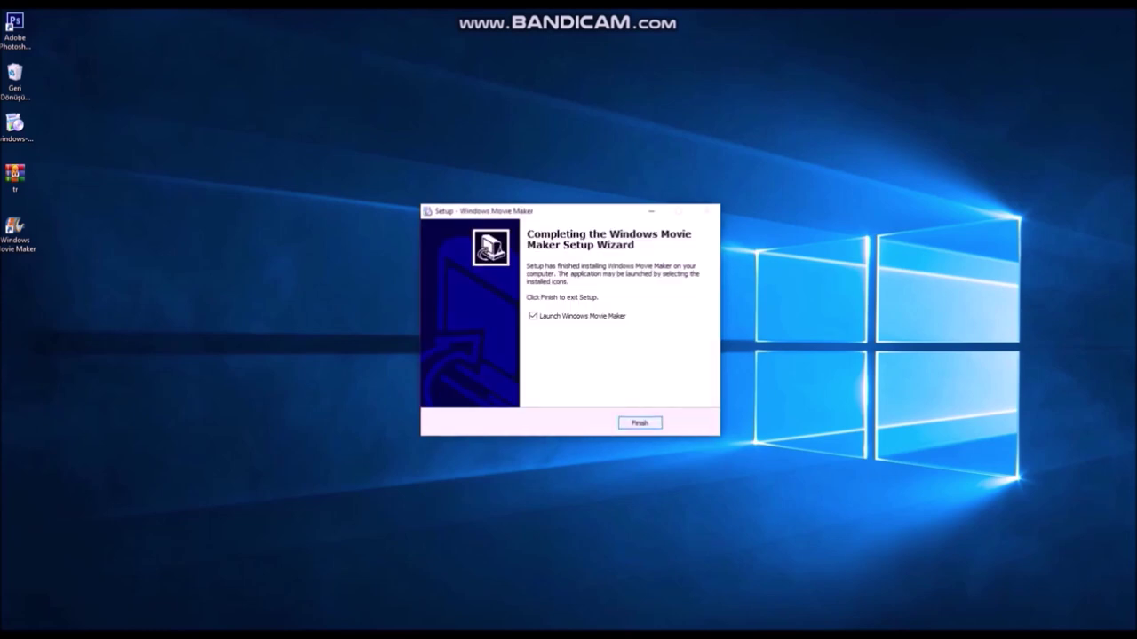
click(533, 316)
key(Return)
- Extract the tr archive onto the desktop and move the Windows Movie Maker shortcut to an empty area
right_click(14, 172)
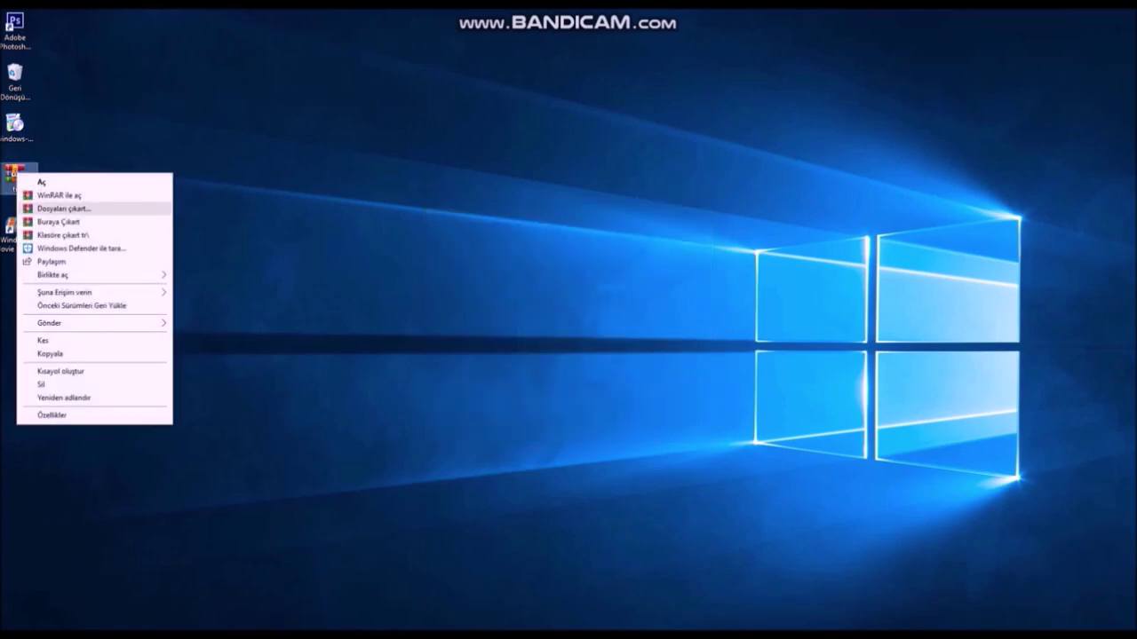
click(58, 221)
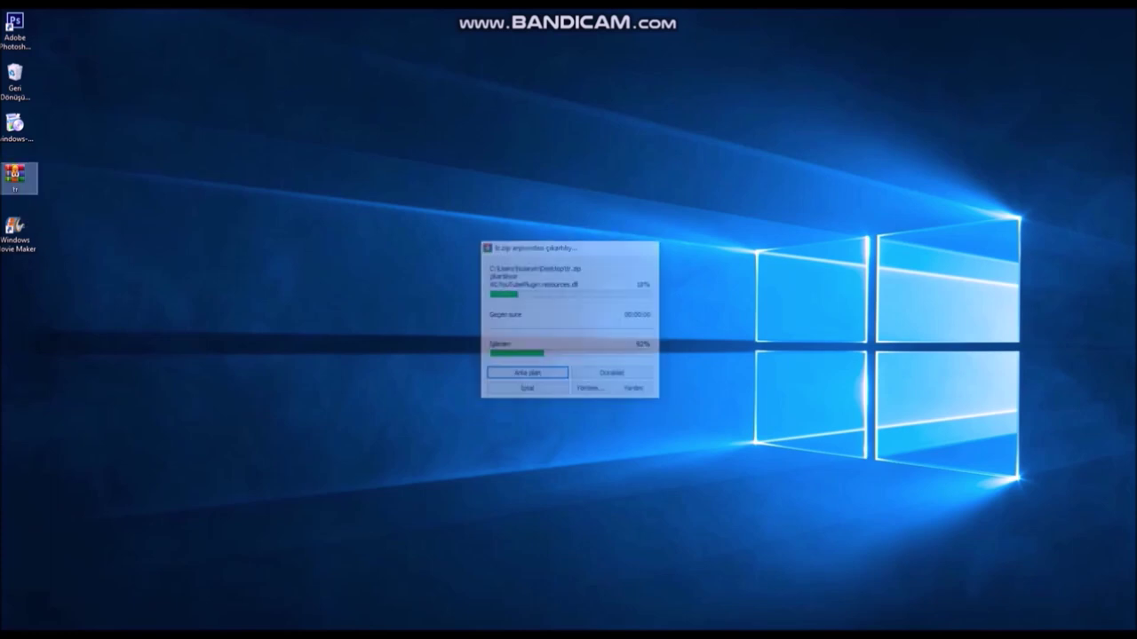
drag(14, 229, 427, 177)
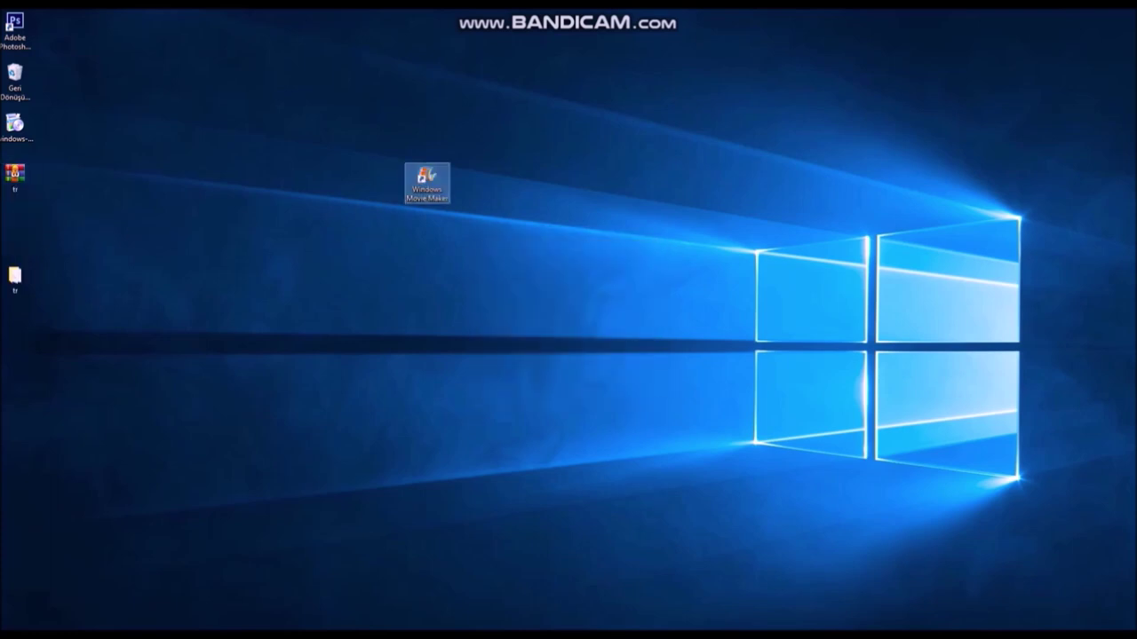
- Open the Windows Movie Maker shortcut's file location and delete all files in the en folder with administrator permission
right_click(415, 173)
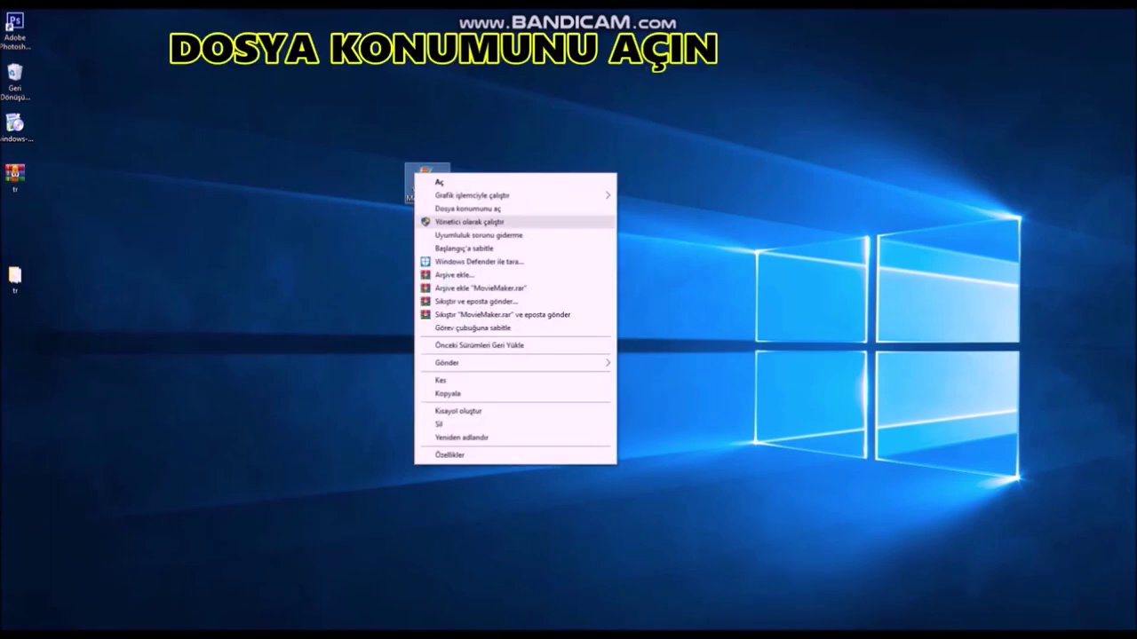
click(468, 208)
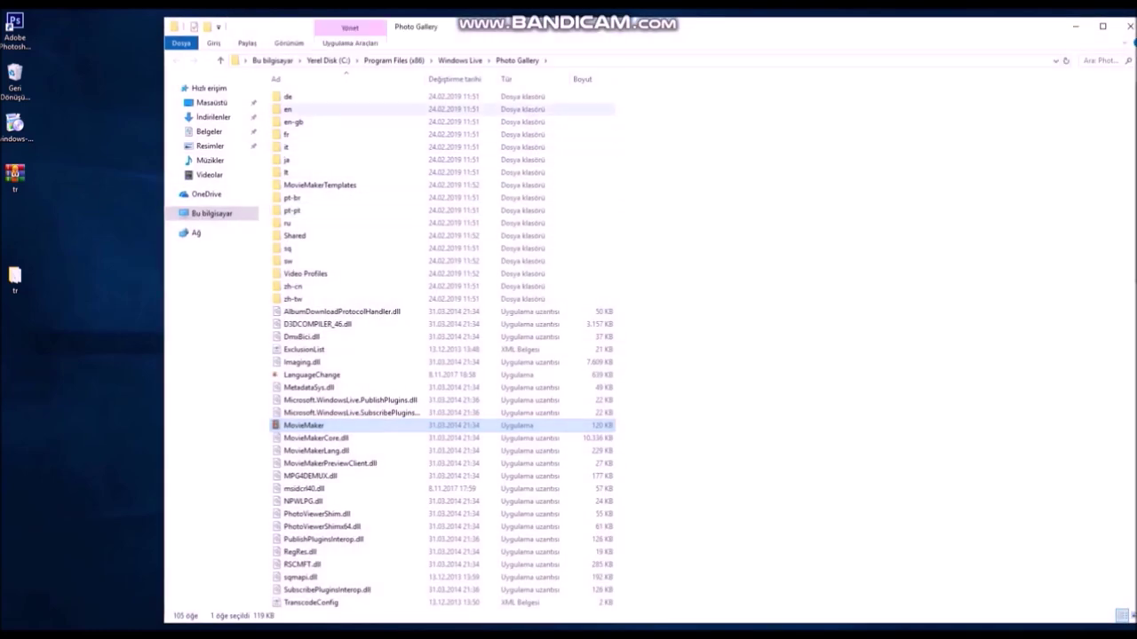
double_click(288, 109)
drag(294, 90, 307, 271)
key(Delete)
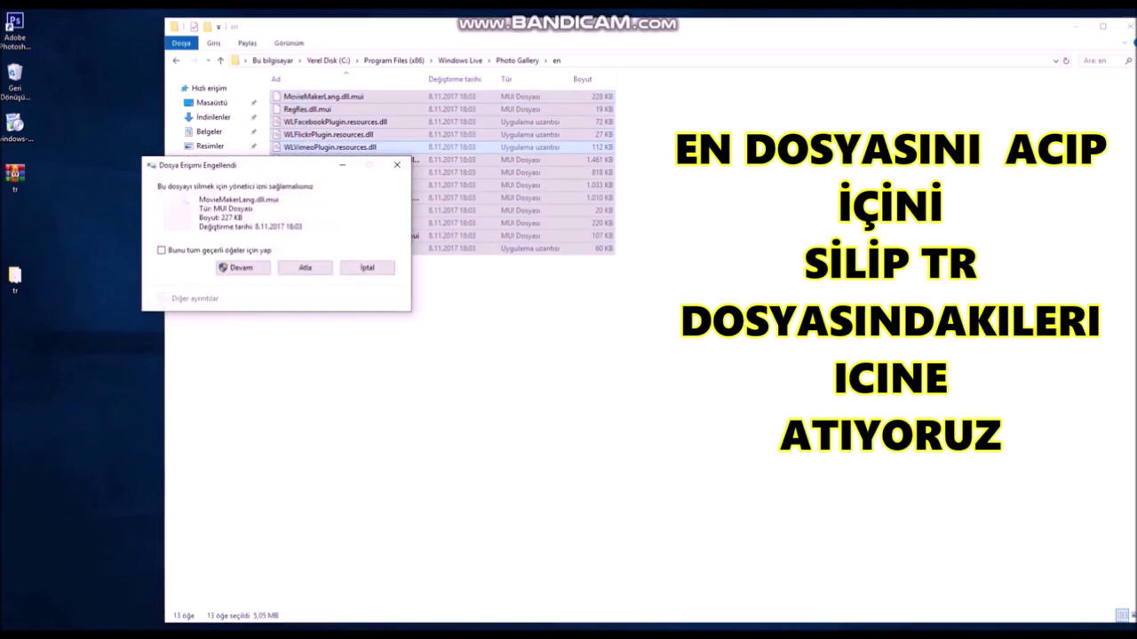
click(242, 268)
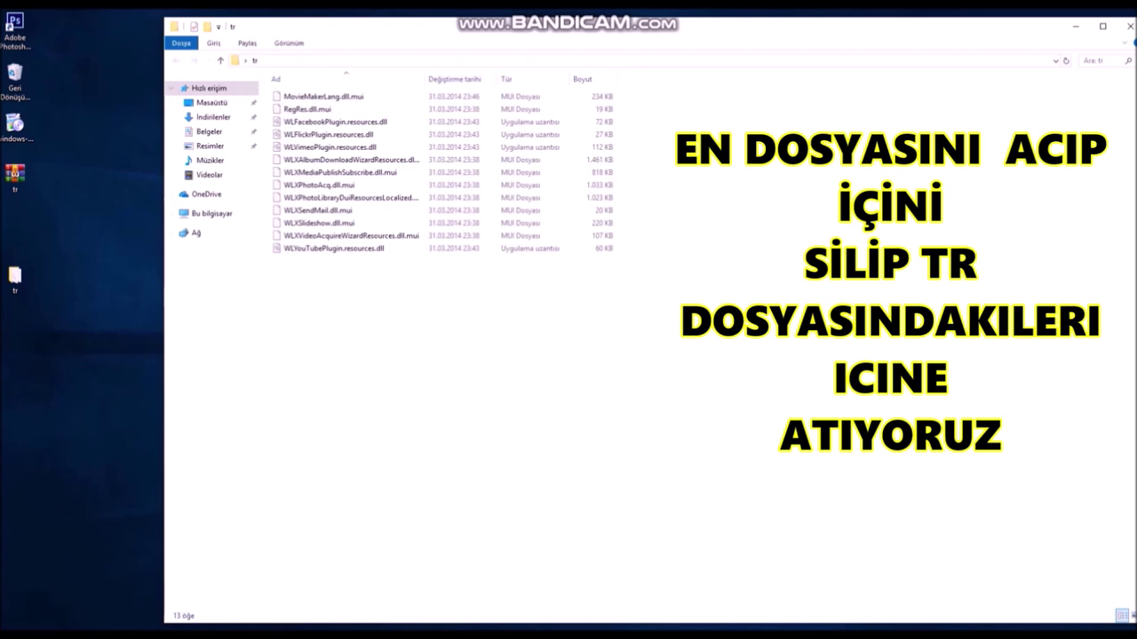
- Copy all files from the extracted tr folder into the en folder, granting administrator permission
drag(351, 317, 267, 75)
right_click(314, 143)
click(346, 282)
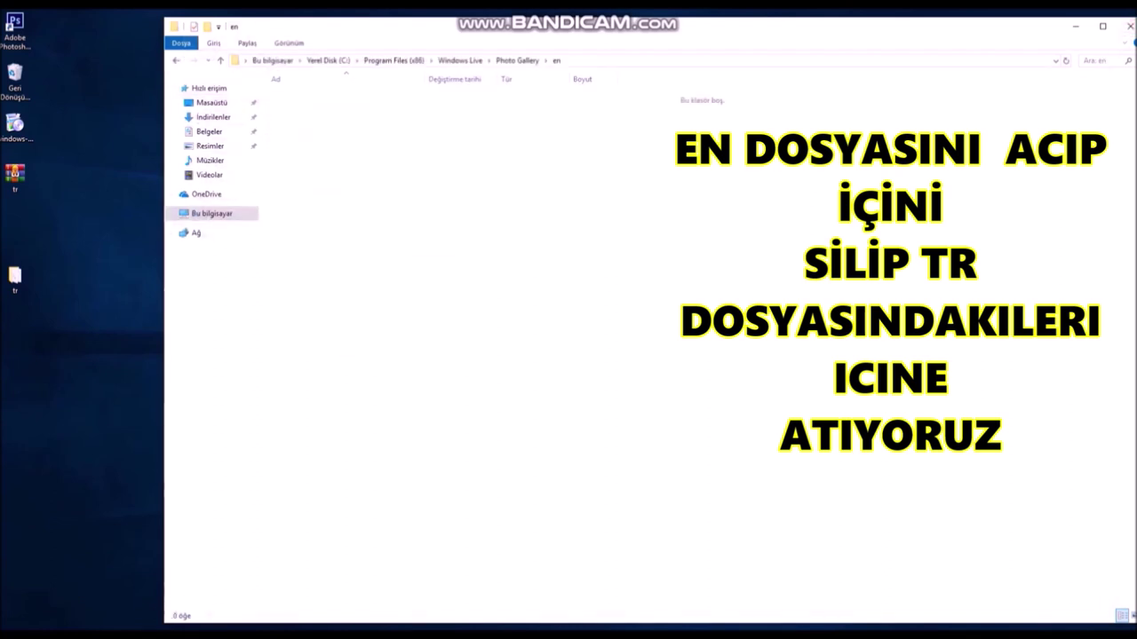
right_click(480, 213)
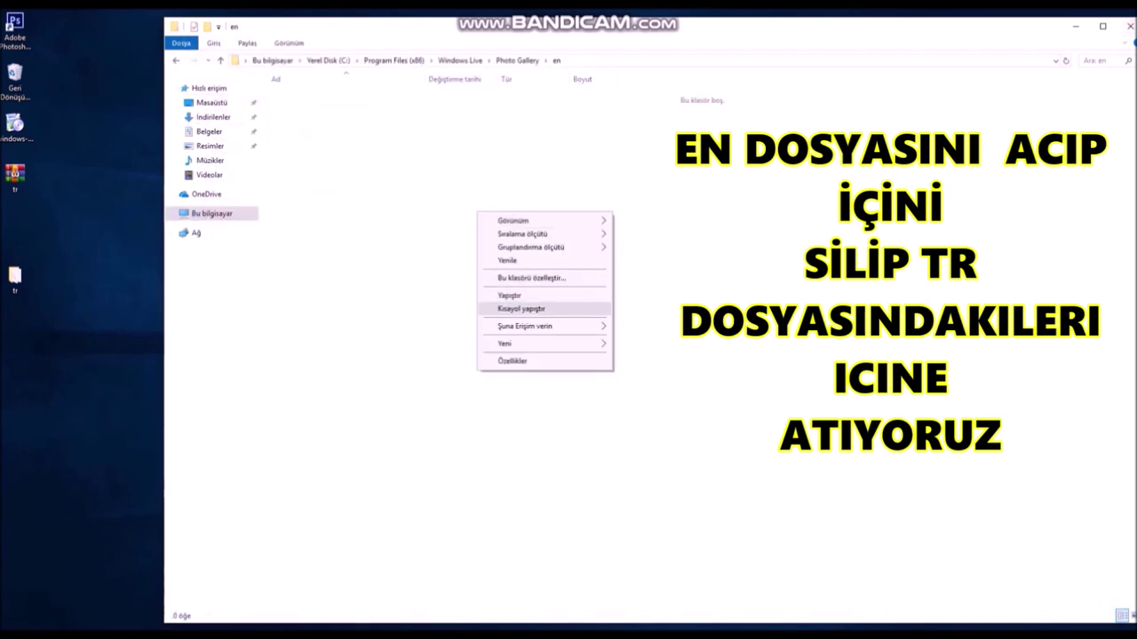
click(509, 295)
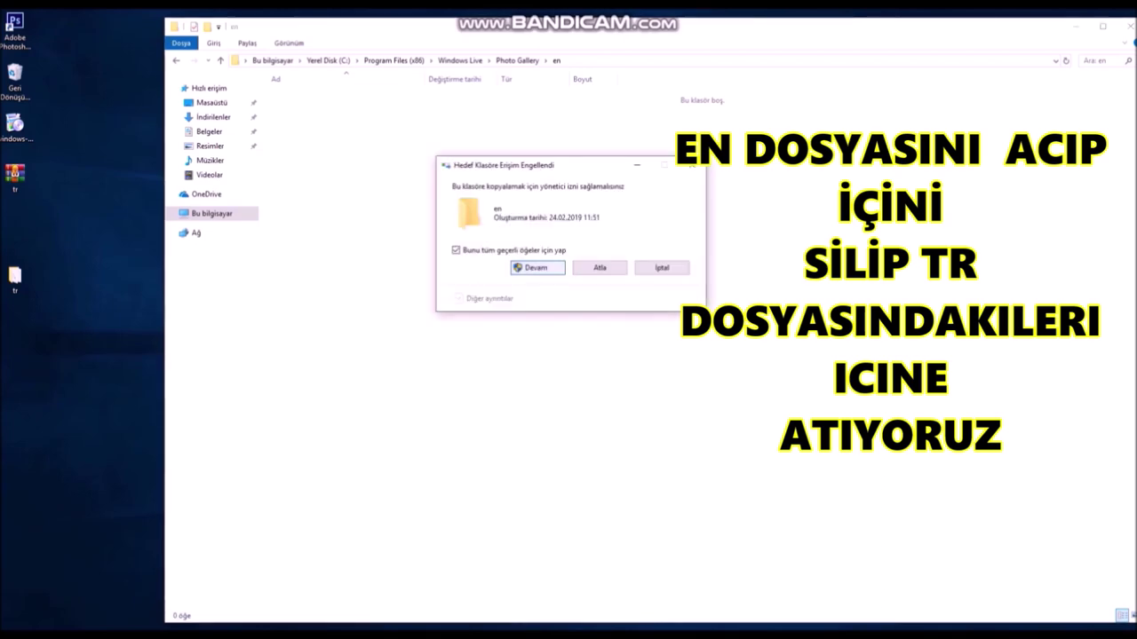
click(537, 267)
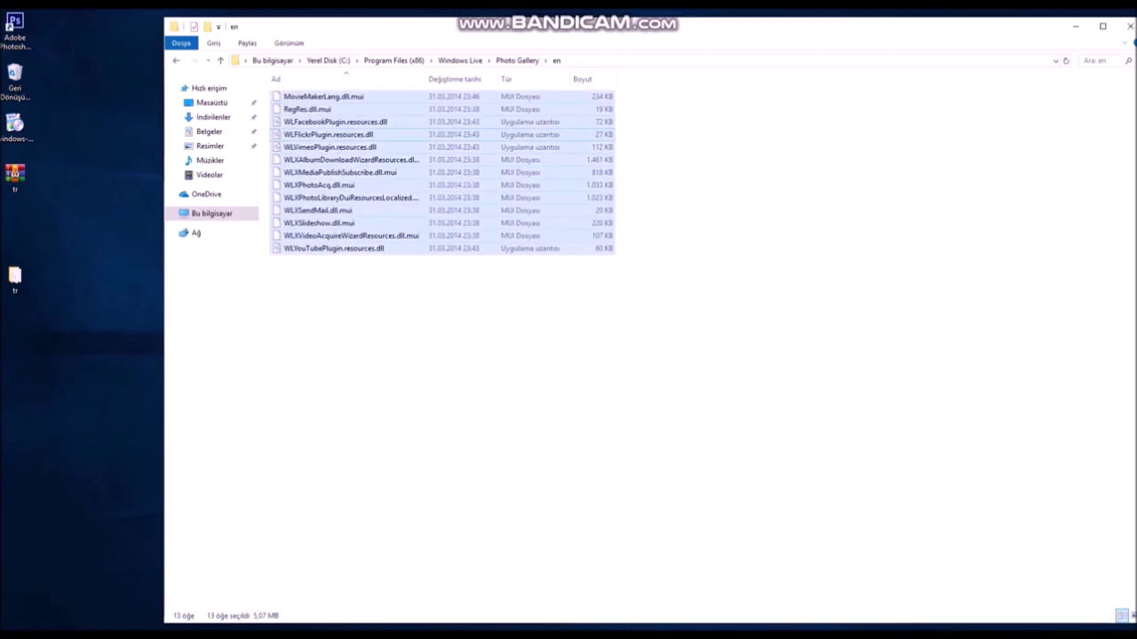
- Close the en folder and launch Windows Movie Maker from its desktop shortcut
click(1130, 26)
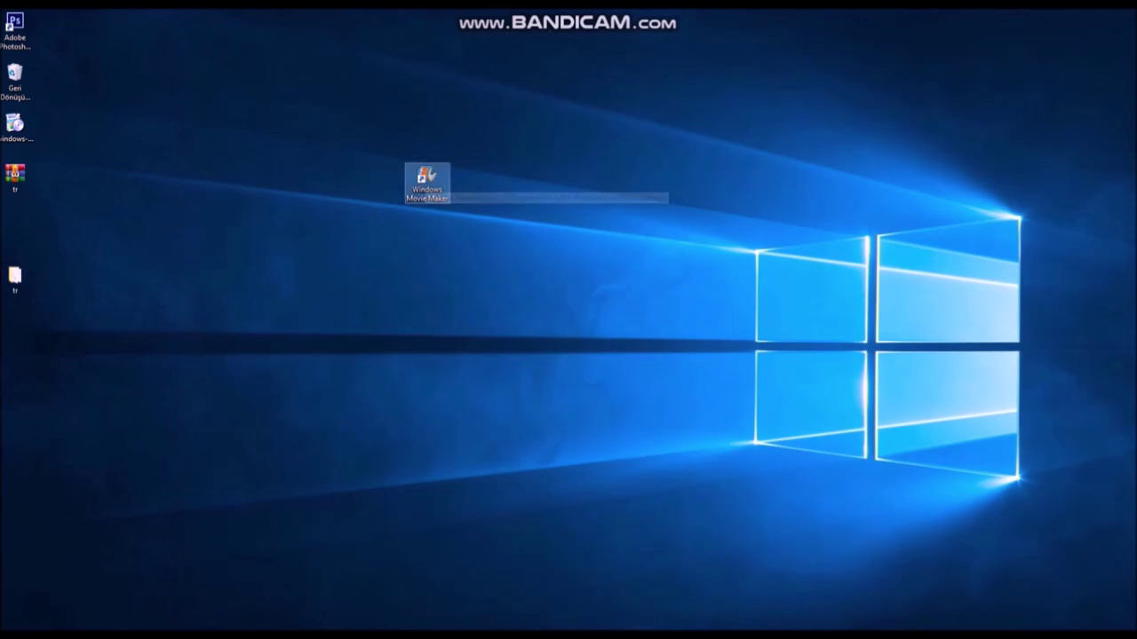
double_click(427, 177)
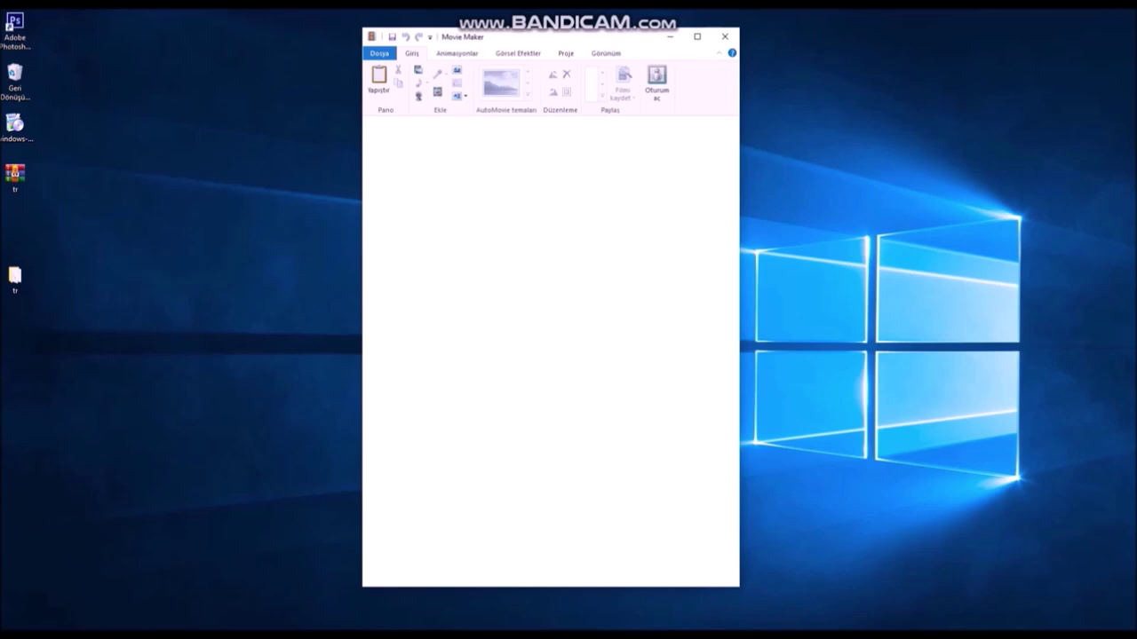
click(697, 36)
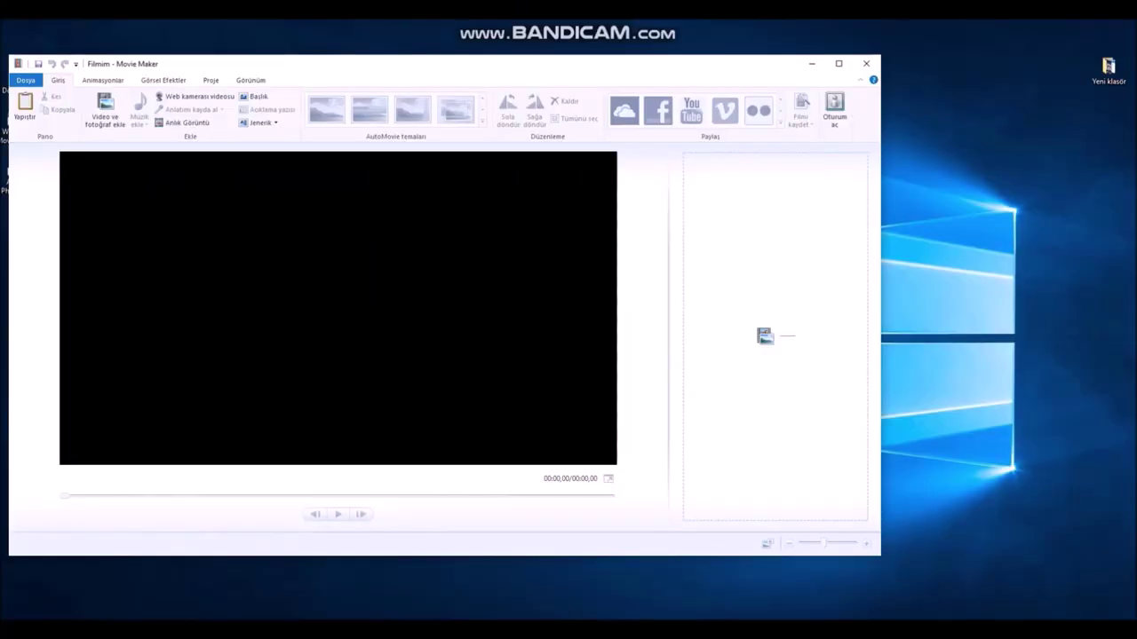
- Add the LFZ - Popsicle and Lensko - Lets Go videos from the Yeni klasör folder to the project
double_click(1108, 71)
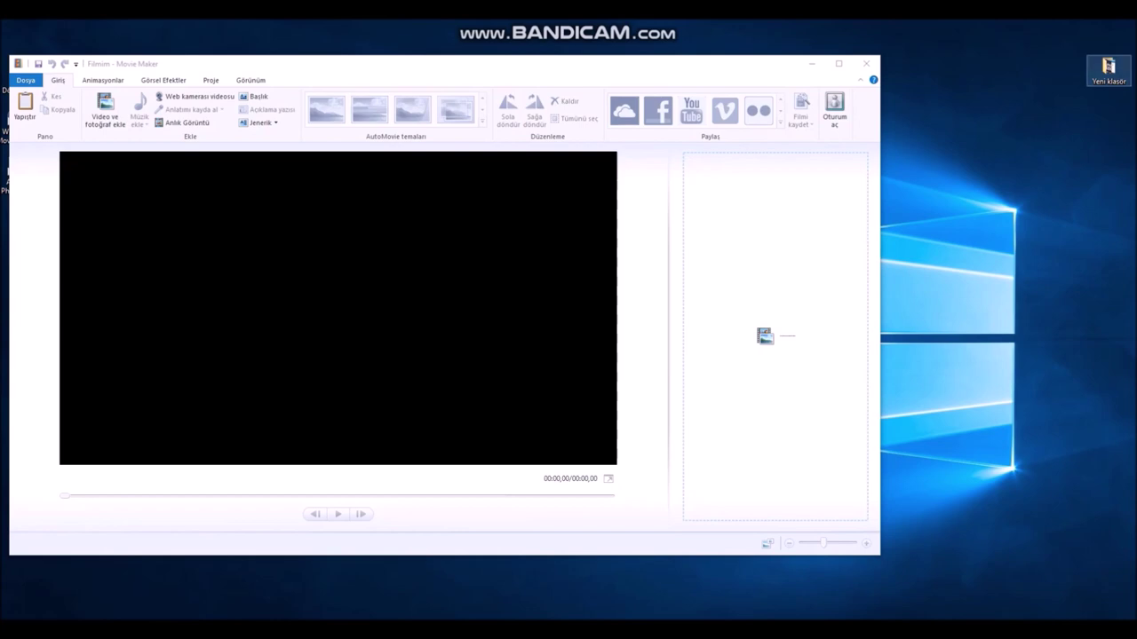
drag(537, 312, 737, 182)
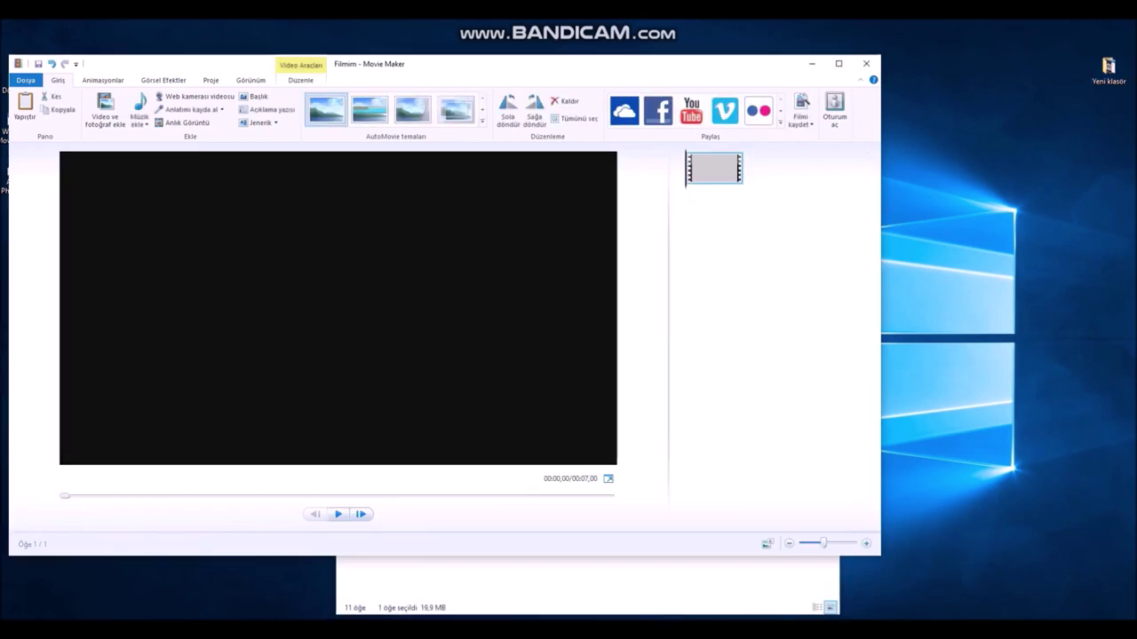
click(480, 581)
drag(537, 315, 857, 197)
click(479, 582)
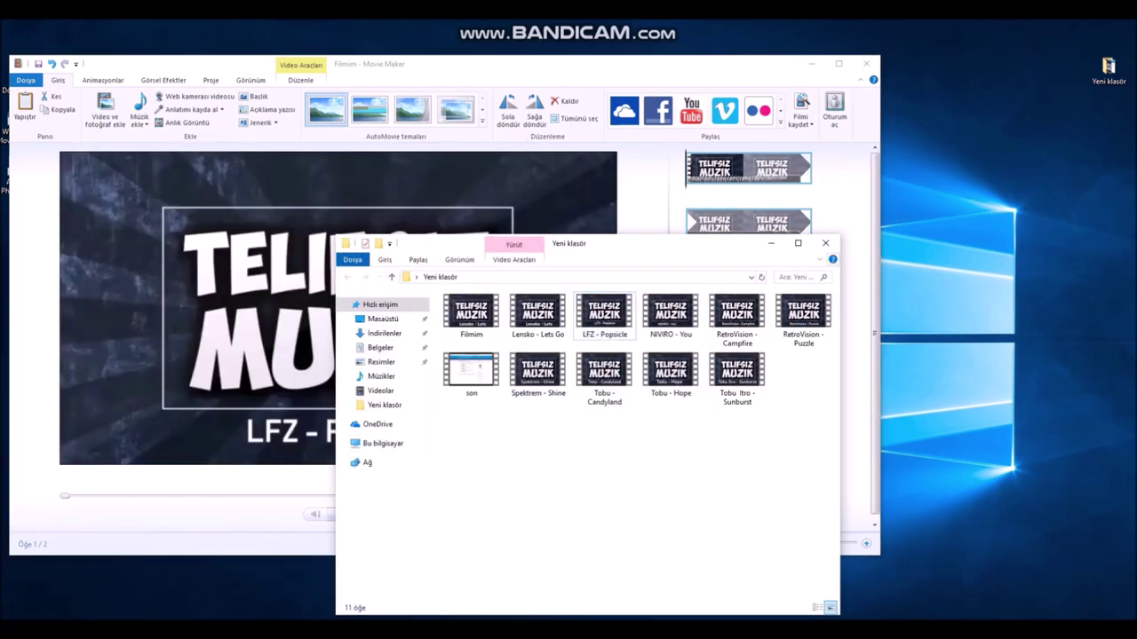
click(826, 243)
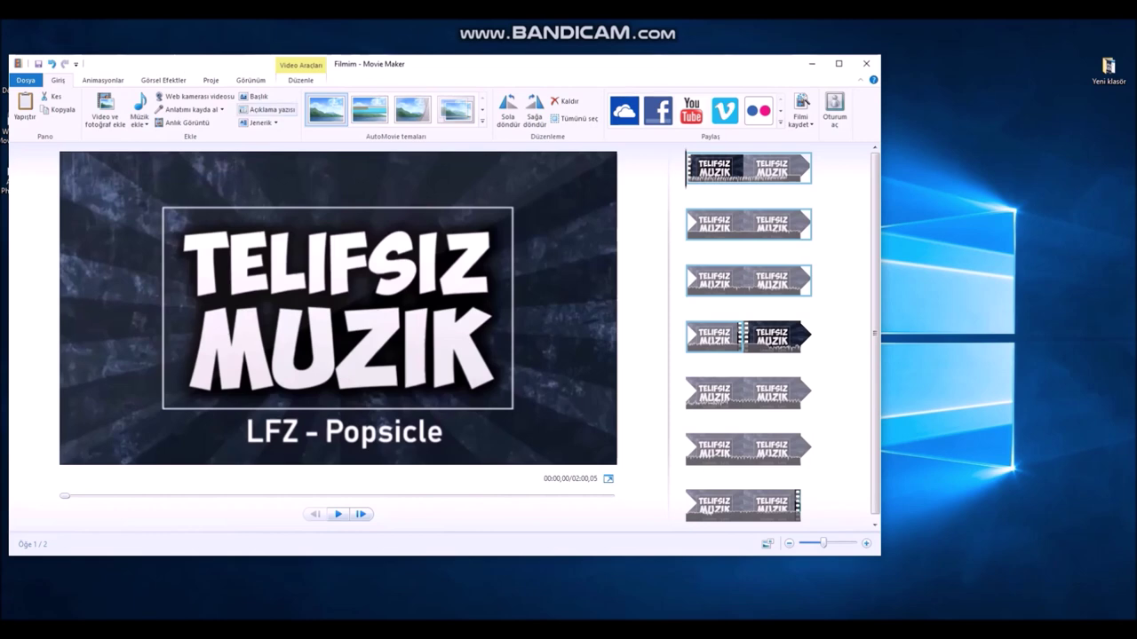
- Add a caption to the start of the first video and place it above the TELIFSIZ MUZIK title
click(266, 109)
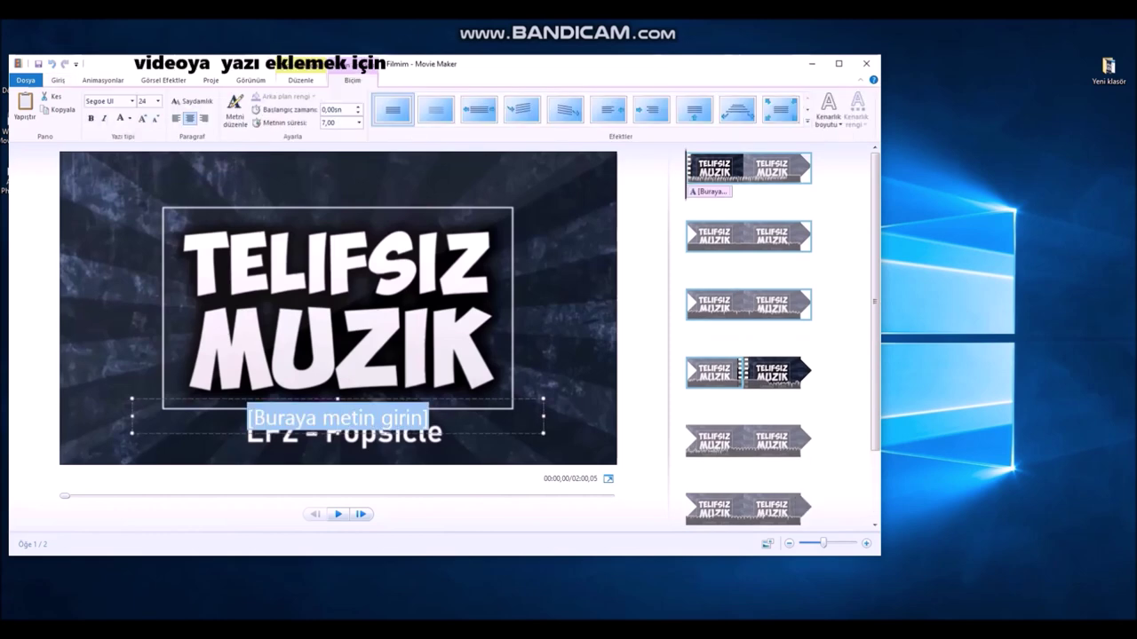
drag(390, 399, 388, 176)
double_click(398, 194)
key(ctrl+a)
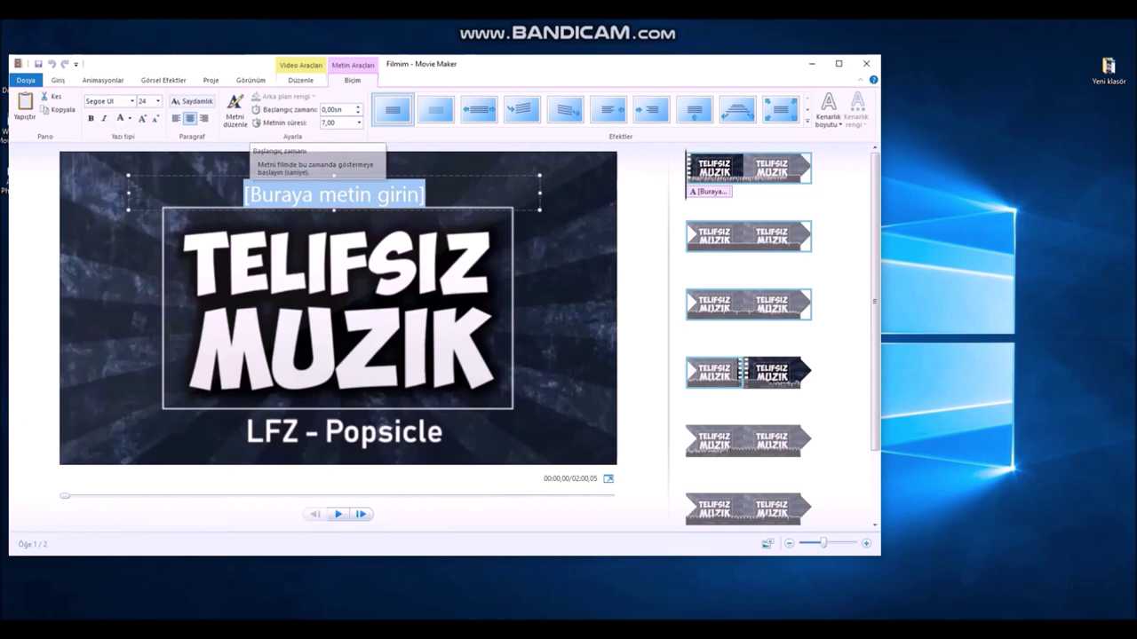
- Apply the fourth Parçalanma (shatter) transition to the start of the second video clip
click(58, 80)
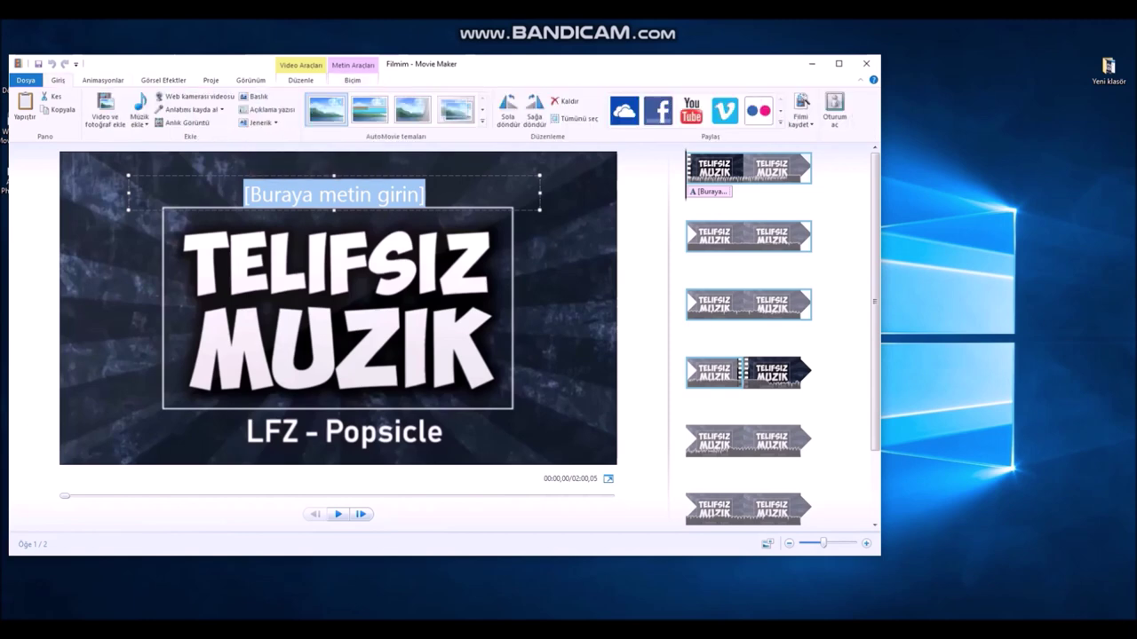
click(103, 80)
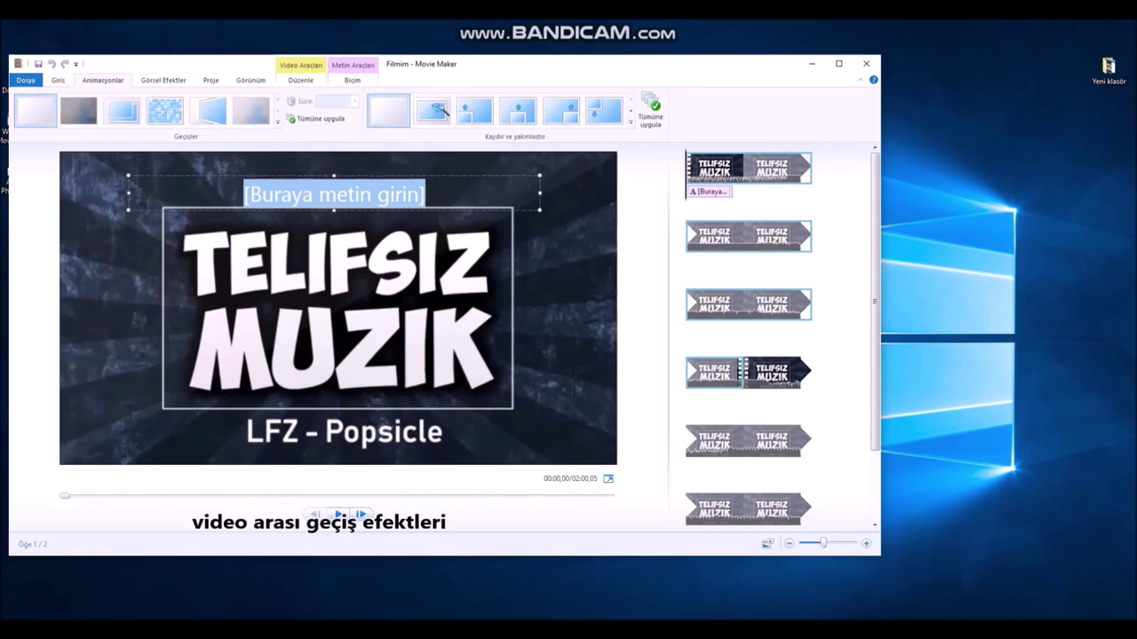
click(743, 442)
scroll(748, 373, down, 1)
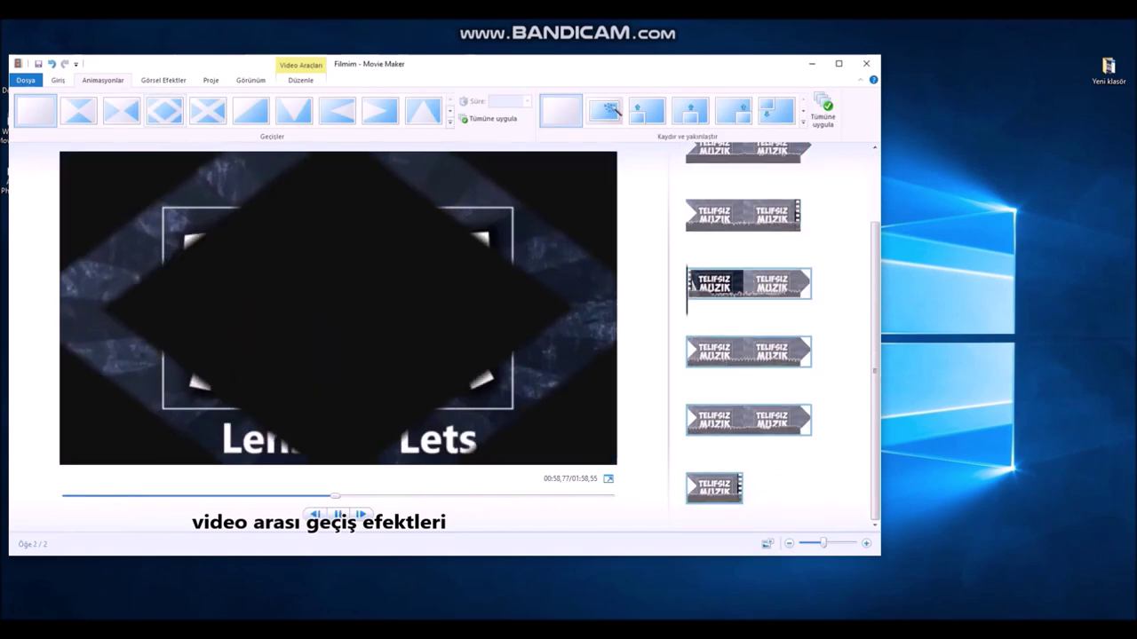
click(450, 111)
click(450, 111)
click(450, 111)
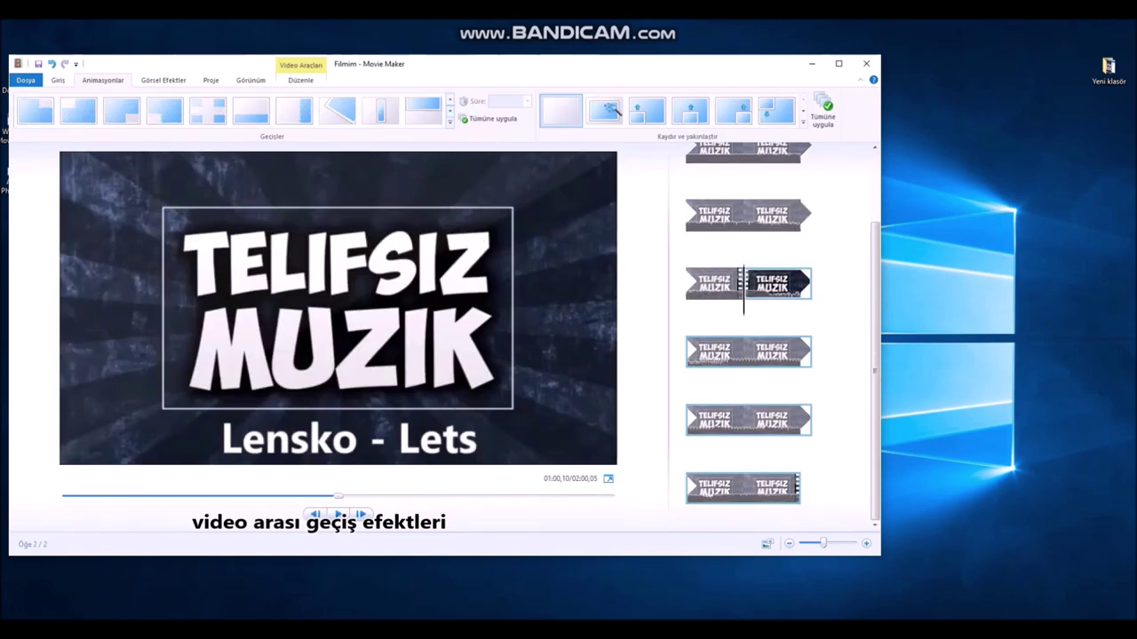
click(450, 123)
scroll(257, 142, down, 6)
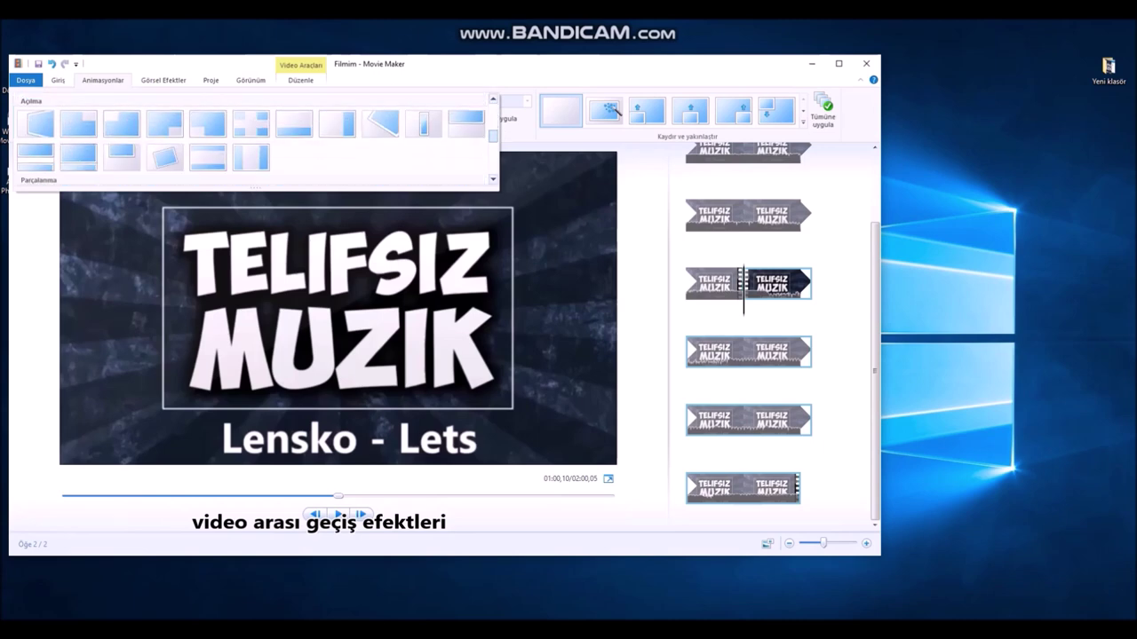
click(494, 98)
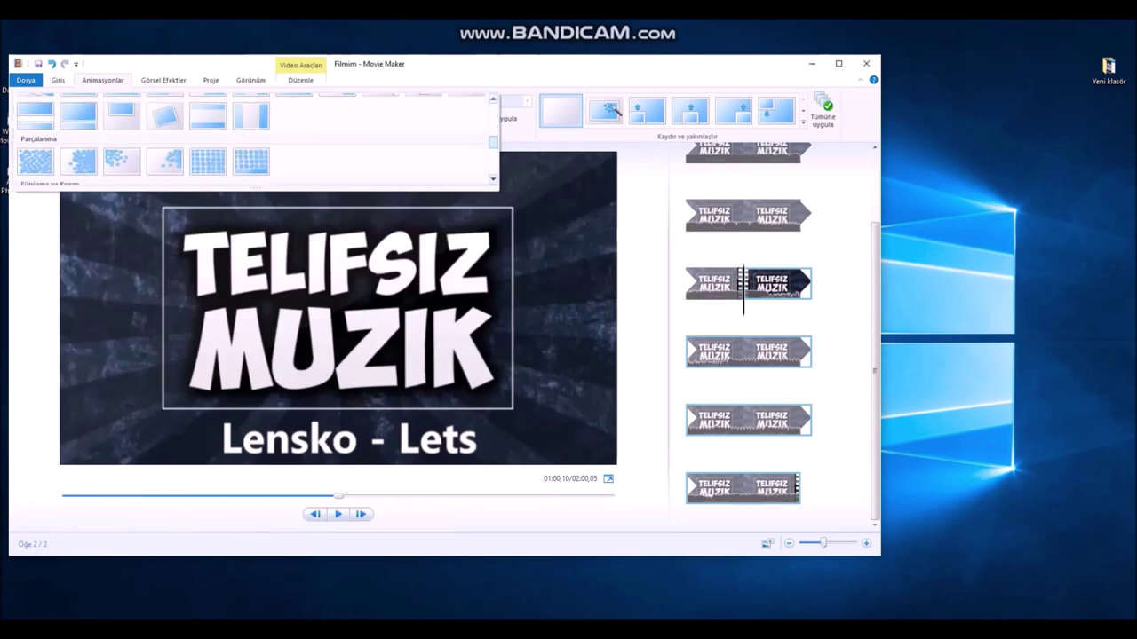
click(166, 161)
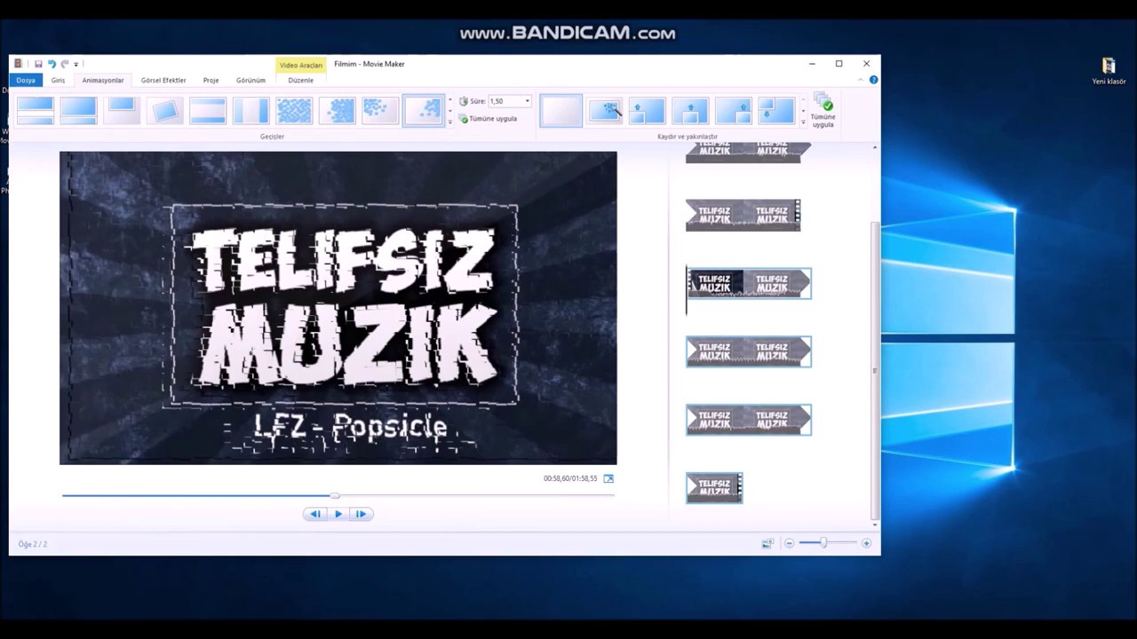
- Play back the transition between the two clips to check the effect
click(786, 215)
key(space)
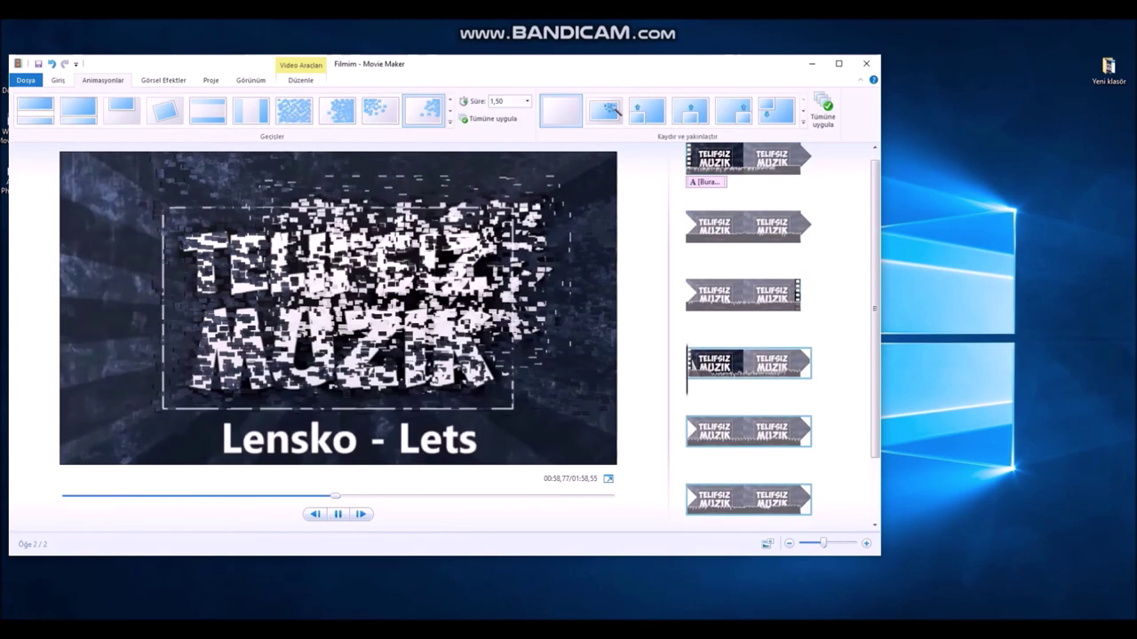
key(space)
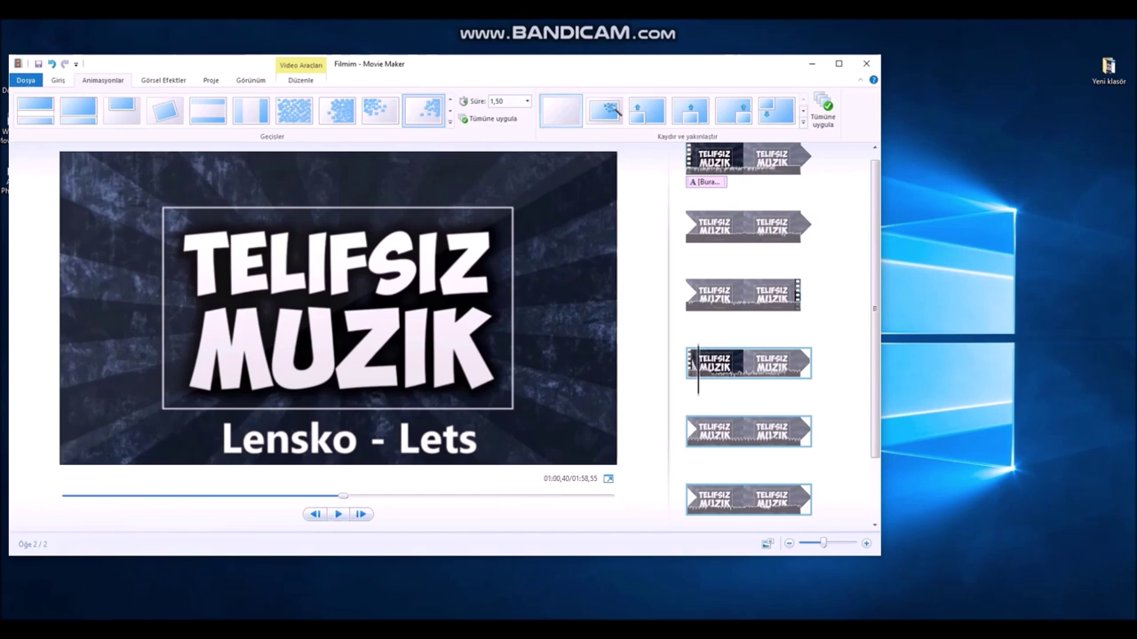
- Set the duration of the second clip's shatter transition to 0,25 seconds
click(526, 101)
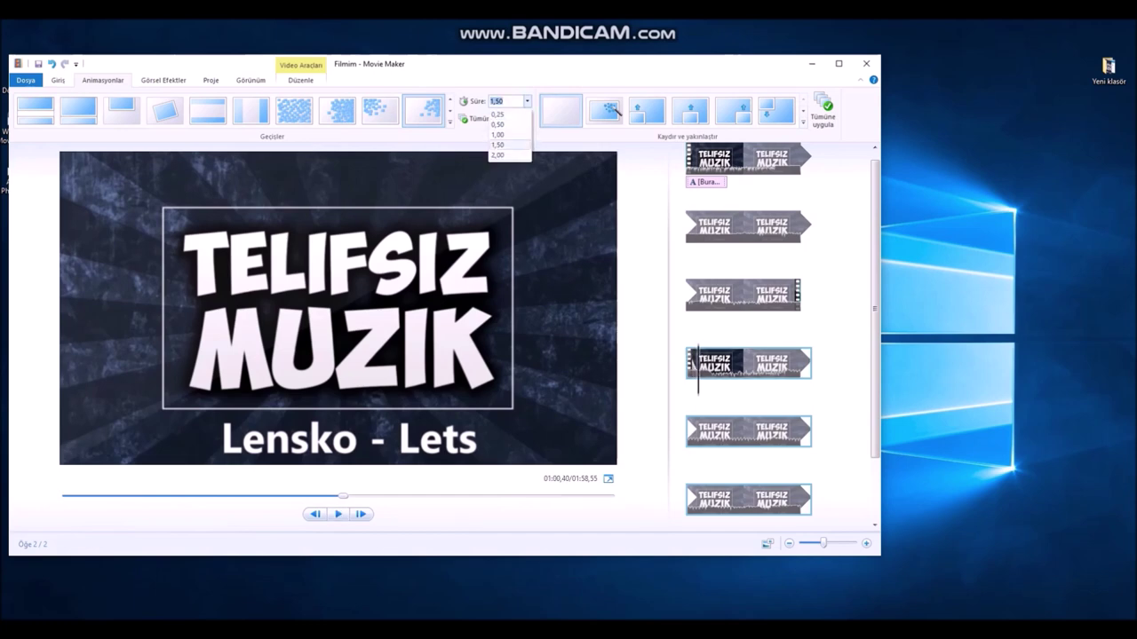
double_click(496, 101)
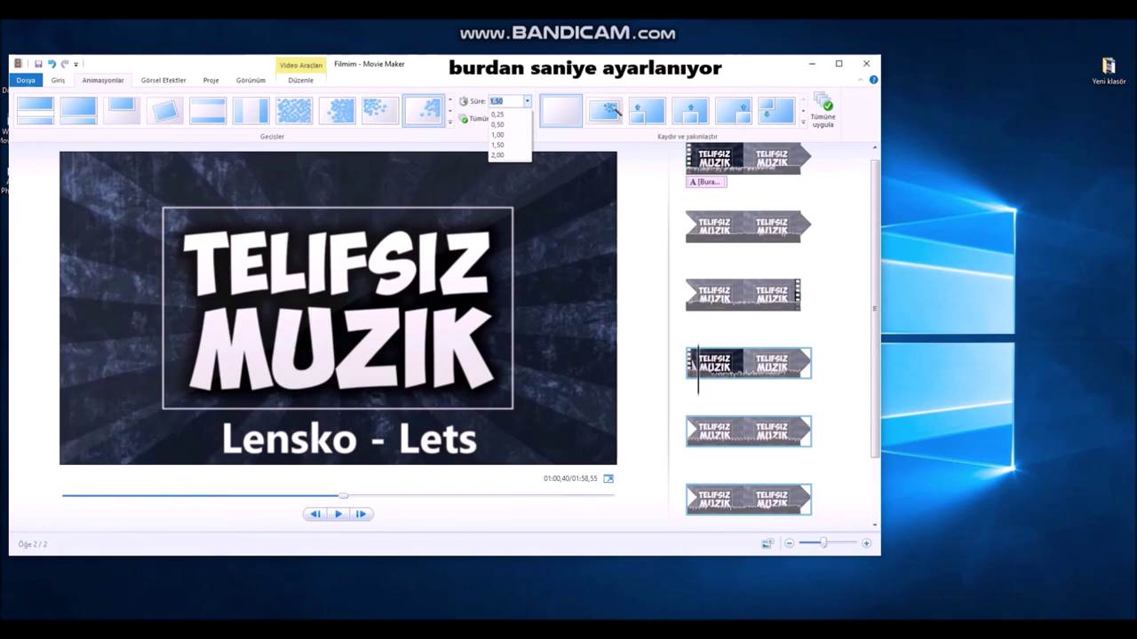
text(0,1)
text(25)
key(Return)
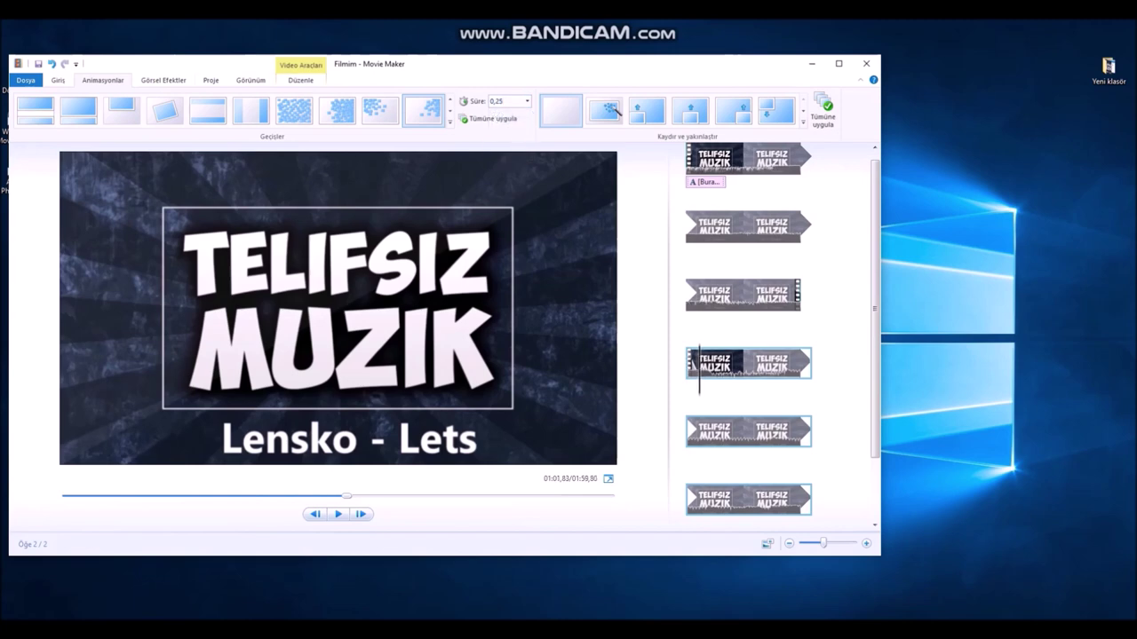
- Apply the eighth Hareketler ve Soluklaşmalar visual effect, the rotation, to the second video clip and play it back briefly
click(163, 80)
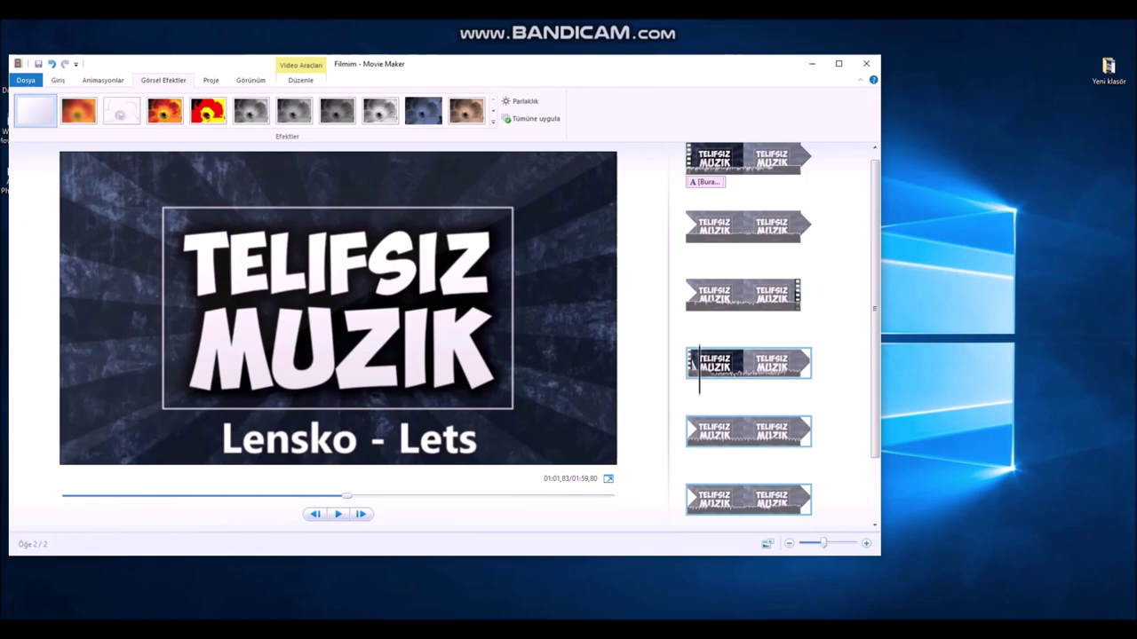
click(492, 123)
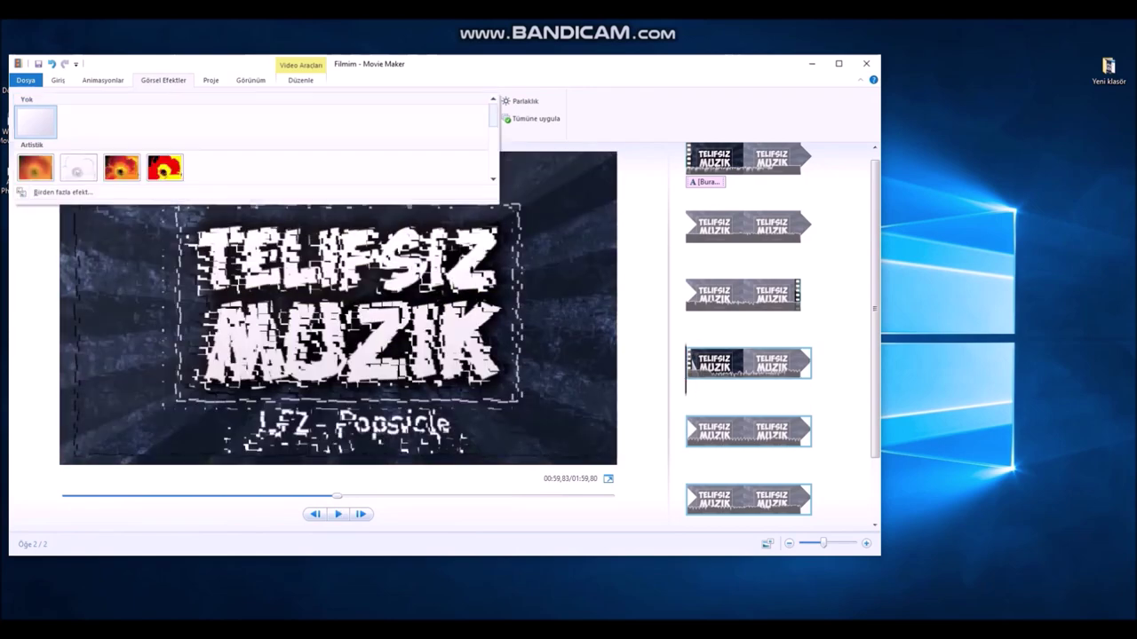
scroll(256, 142, down, 5)
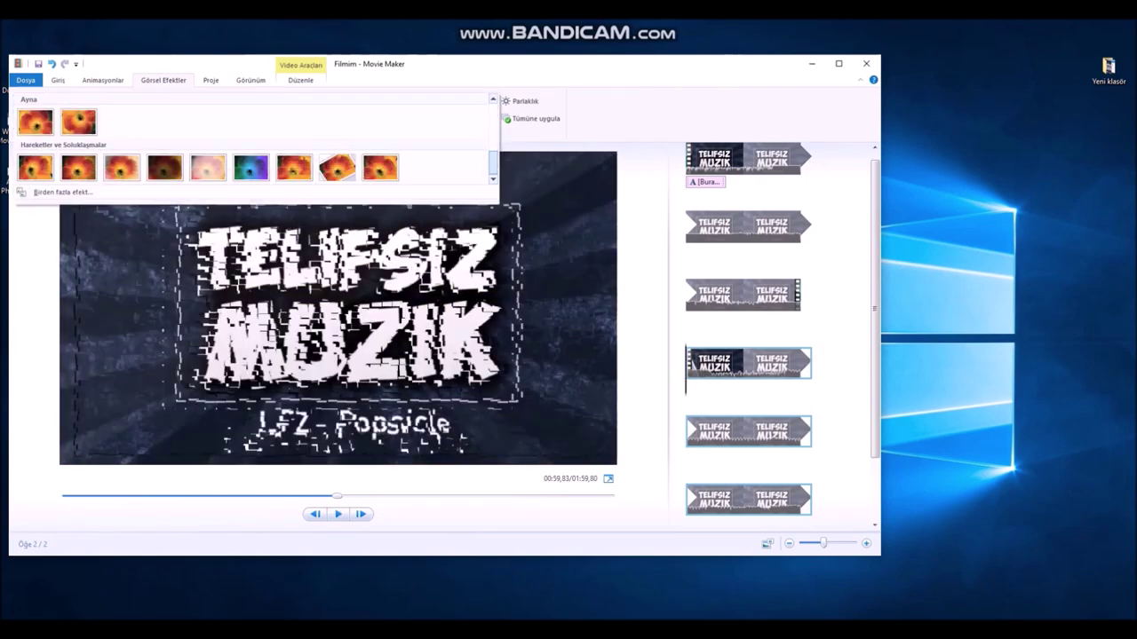
click(337, 167)
click(337, 514)
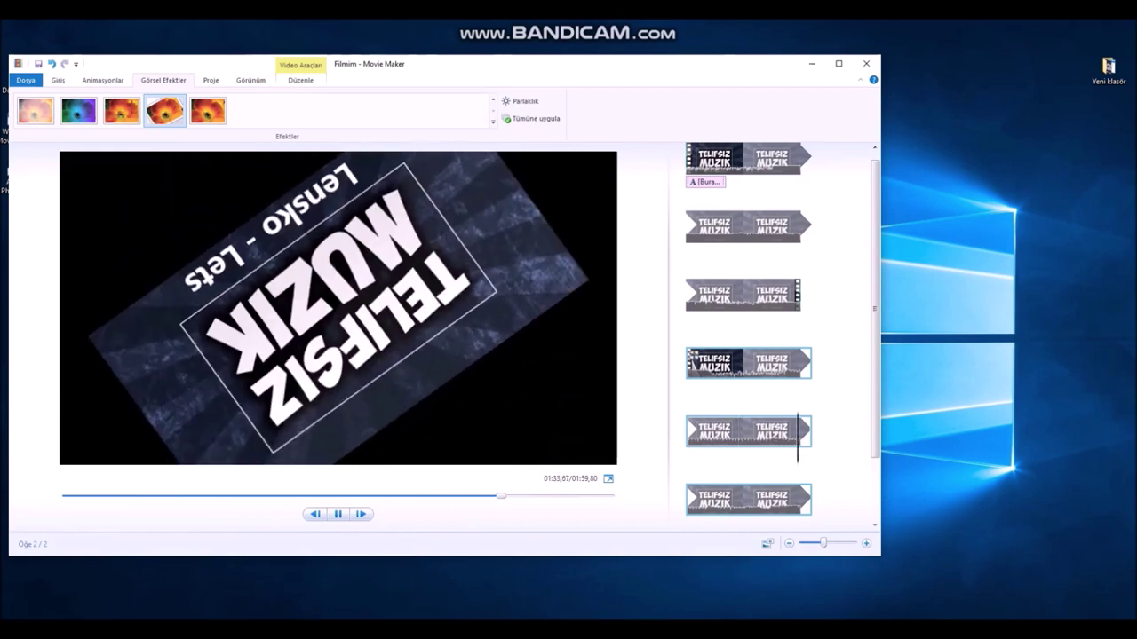
key(space)
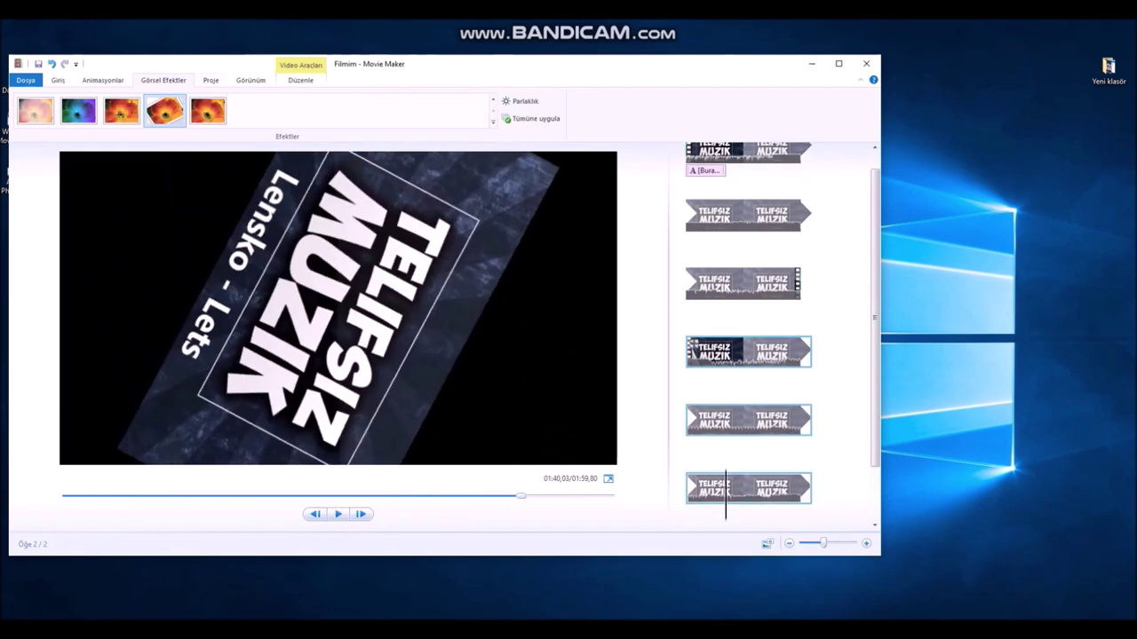
click(211, 80)
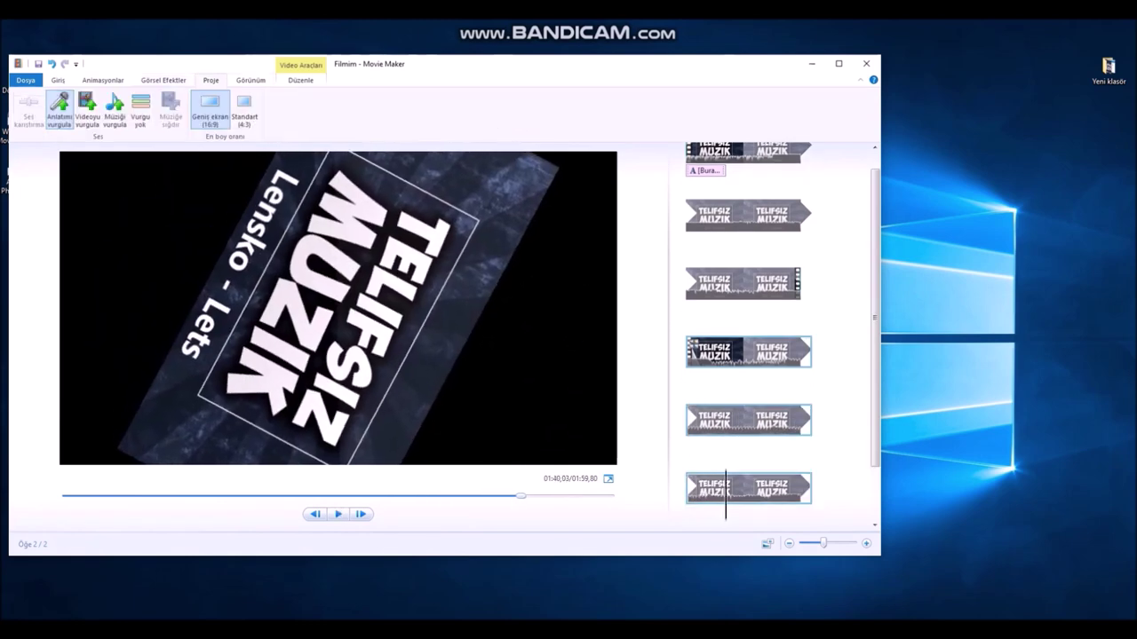
click(251, 80)
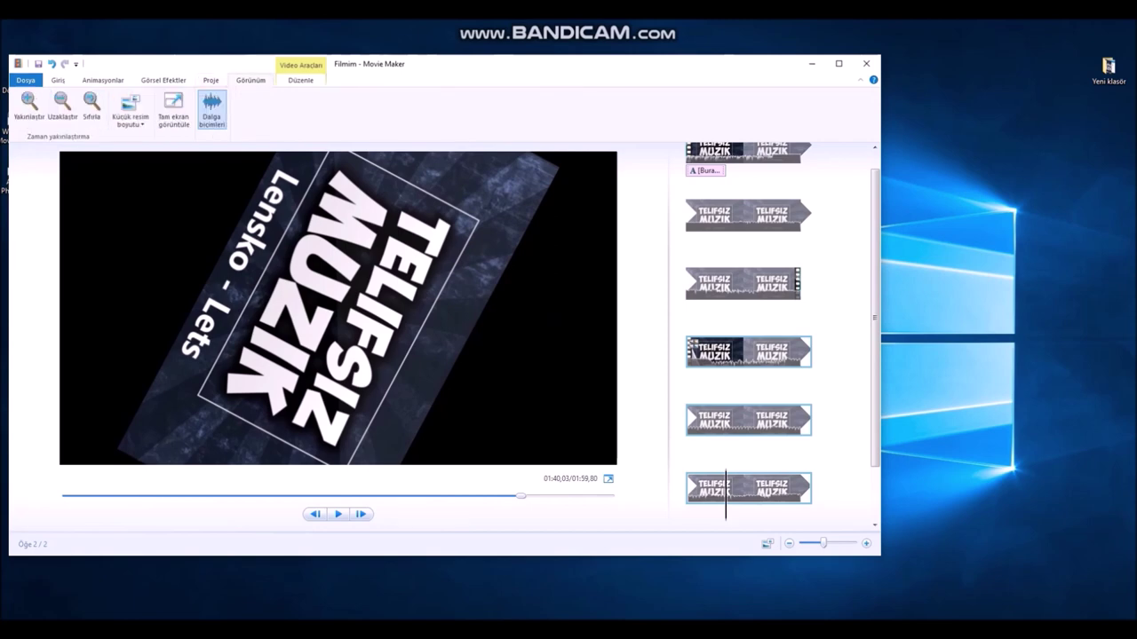